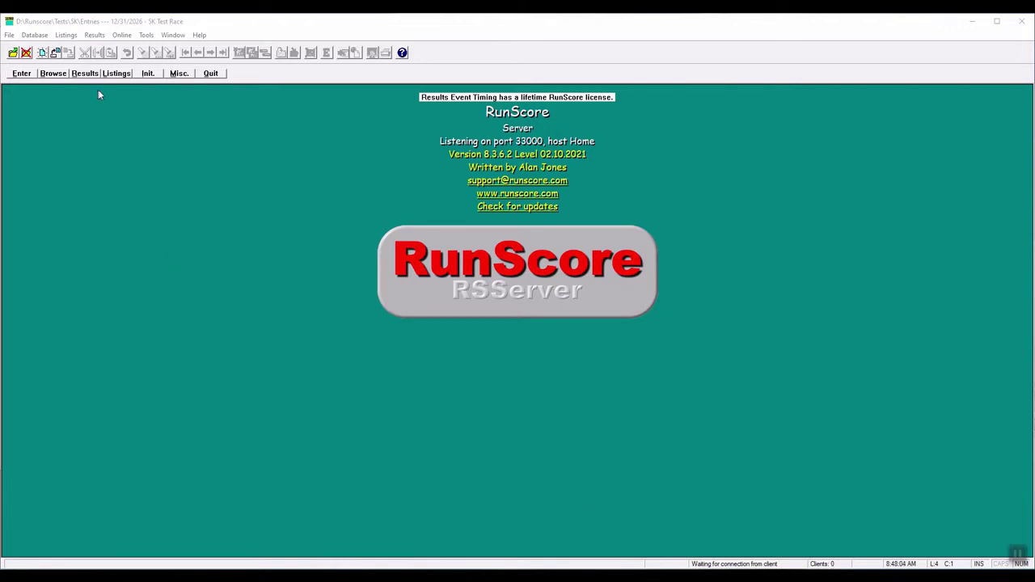
Open the Announce listing's program file for editing and move its window clear of the listings' names
left_click(117, 73)
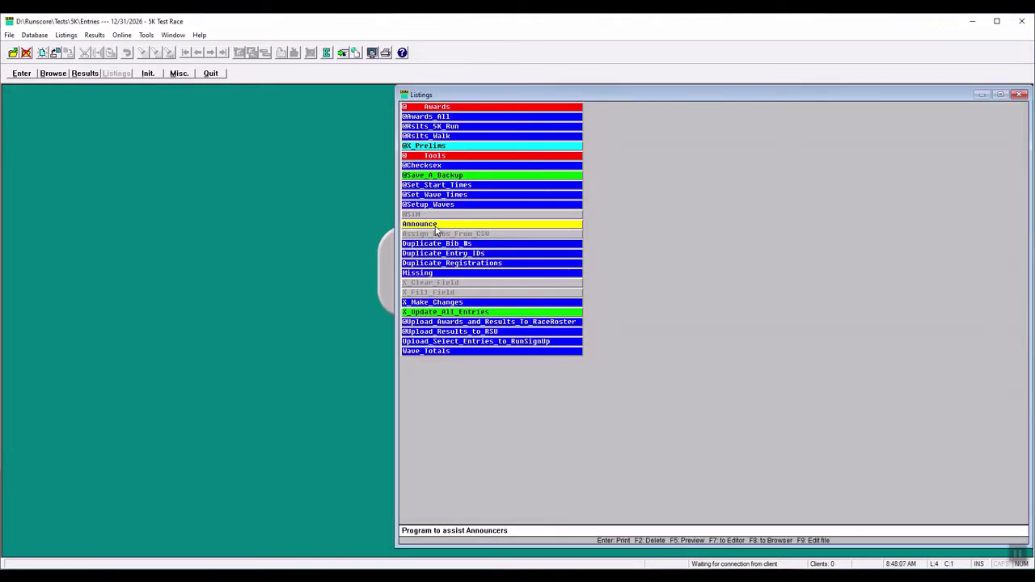
left_click(343, 53)
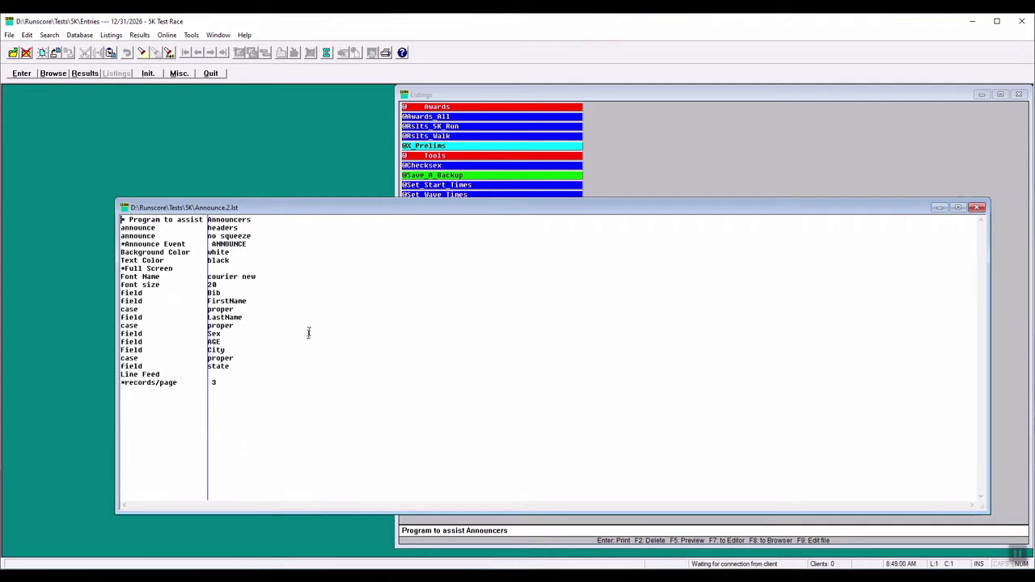
left_click(500, 93)
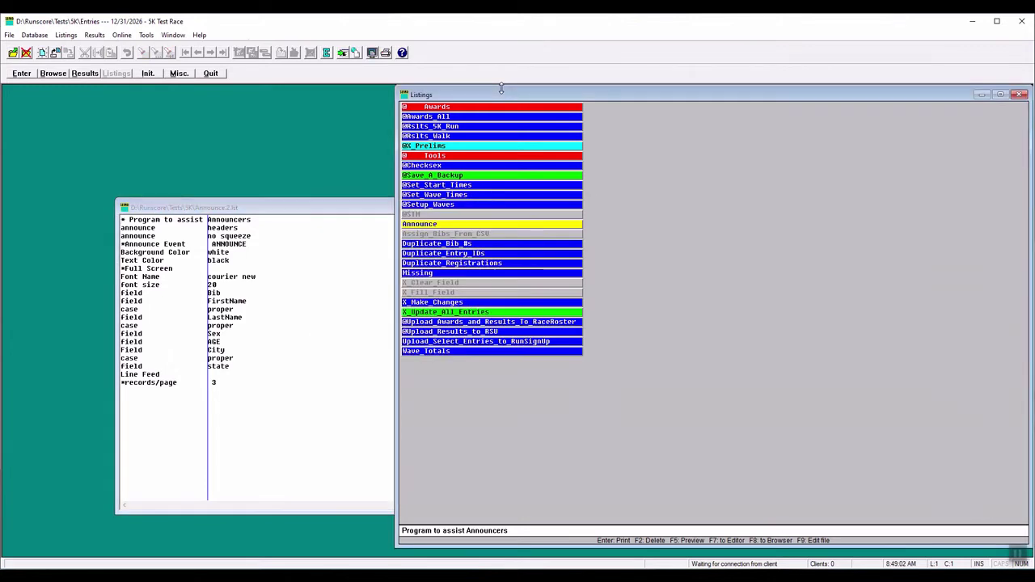
left_click(304, 215)
left_click_drag(304, 215, 217, 127)
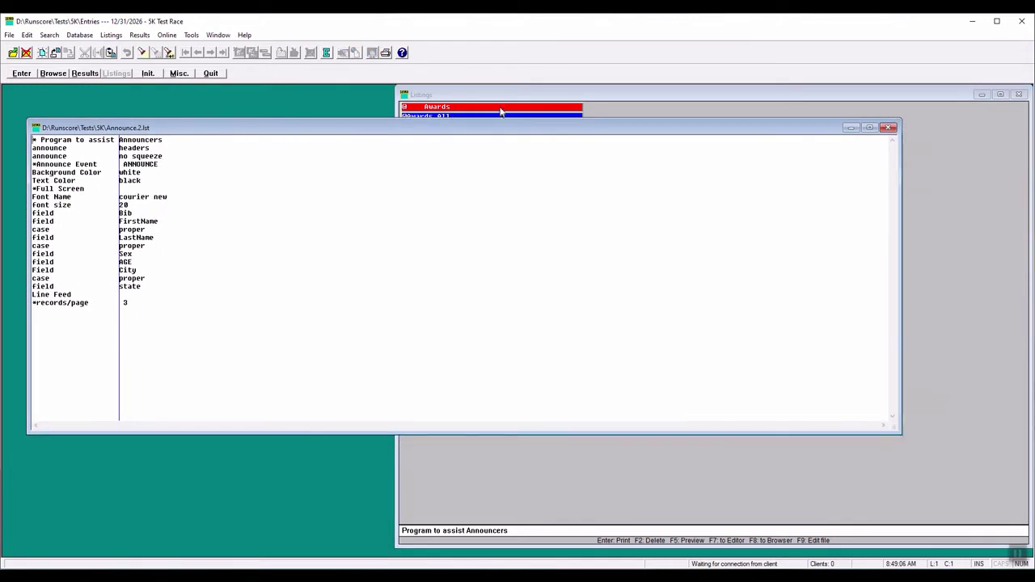
Run the Announce listing, look up bibs 11, 22, 33 and 44, and close the announcer window
left_click(501, 95)
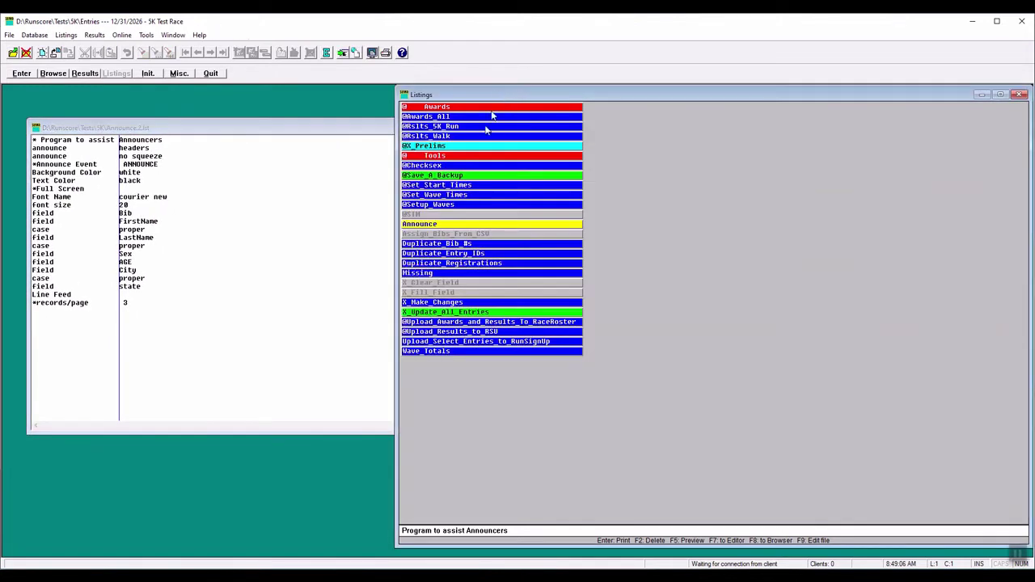
double_click(445, 225)
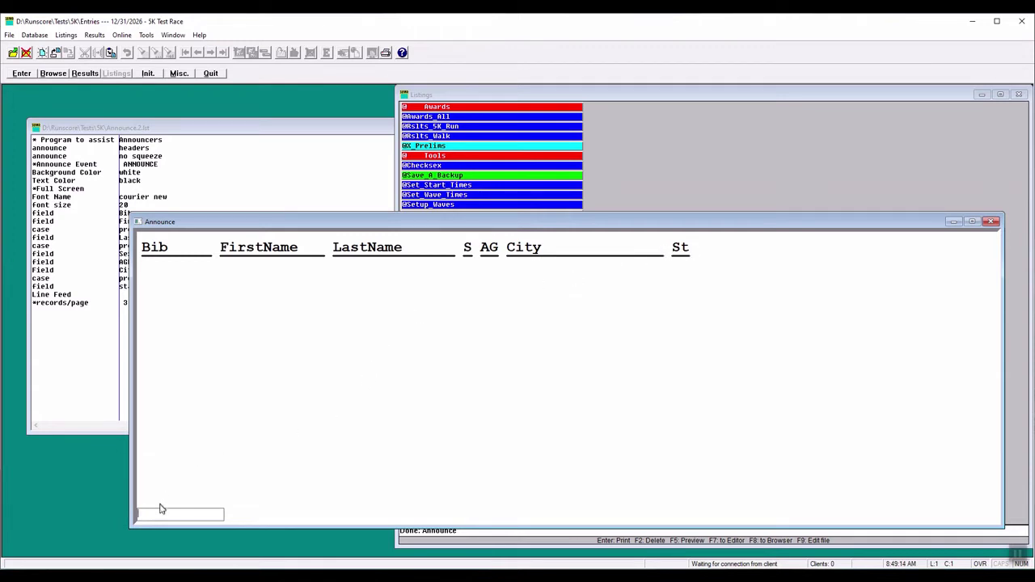
type("11")
key("Return")
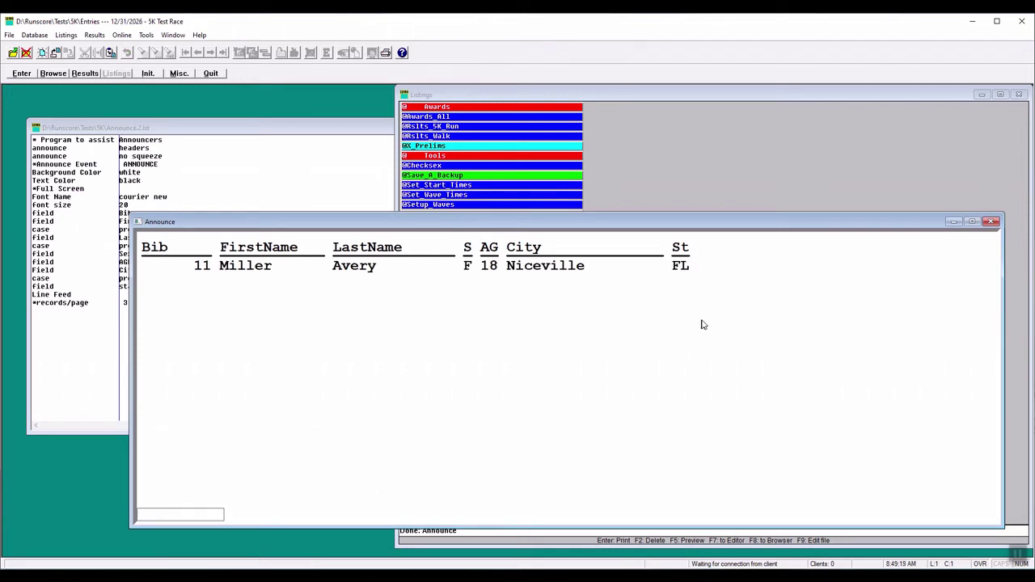
type("22")
key("Return")
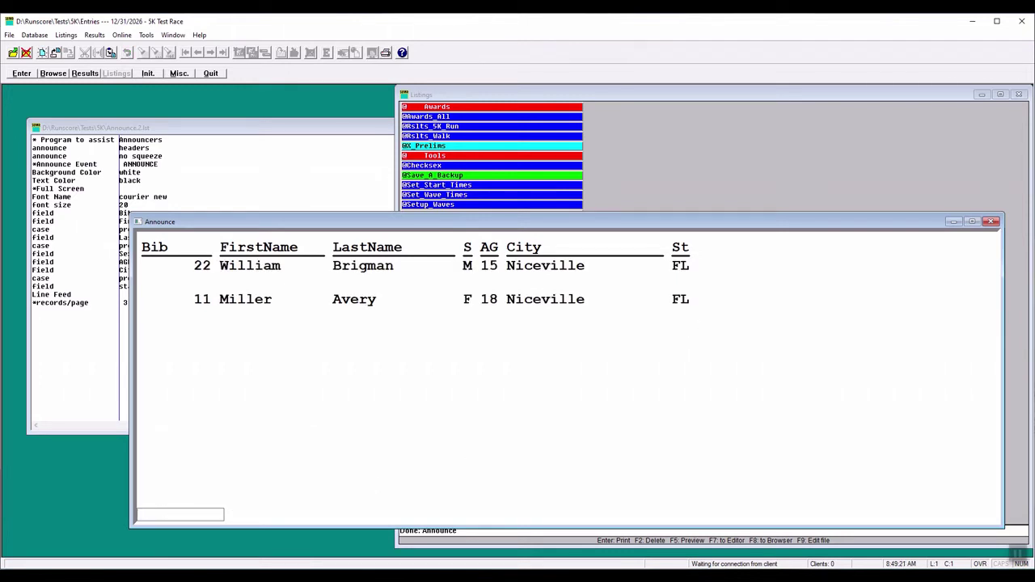
type("33")
key("Return")
type("4")
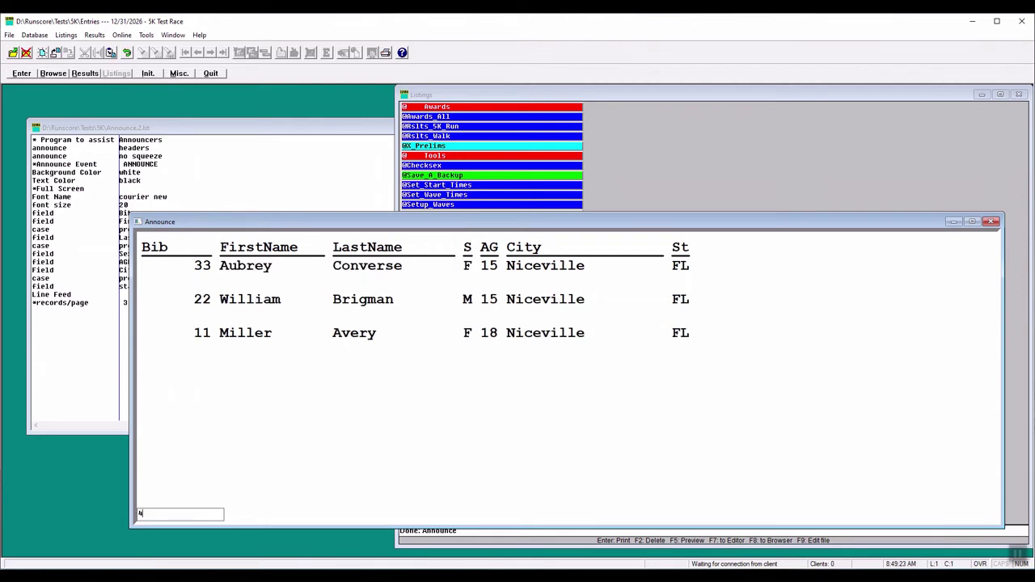
type("4")
key("Return")
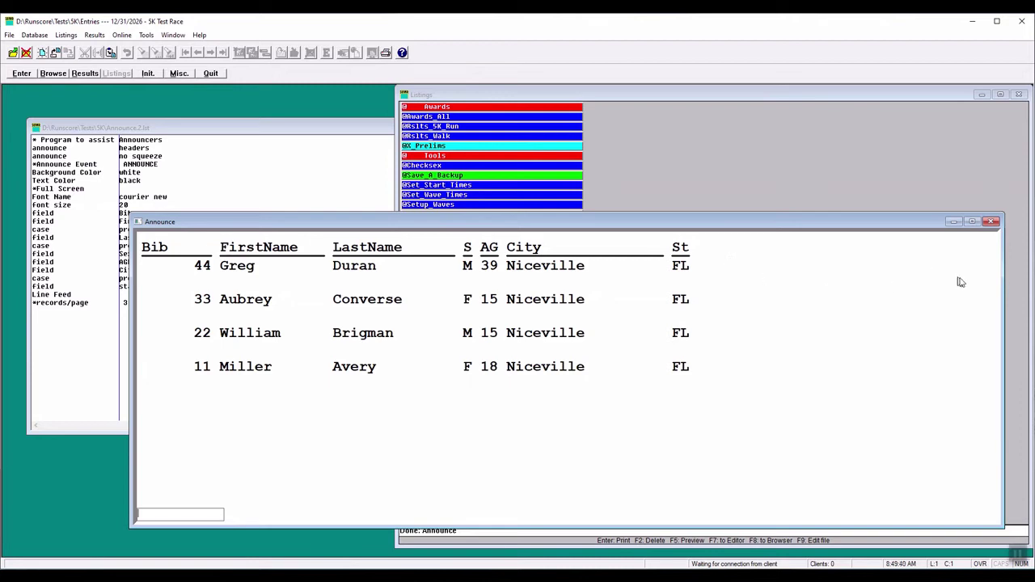
left_click(993, 222)
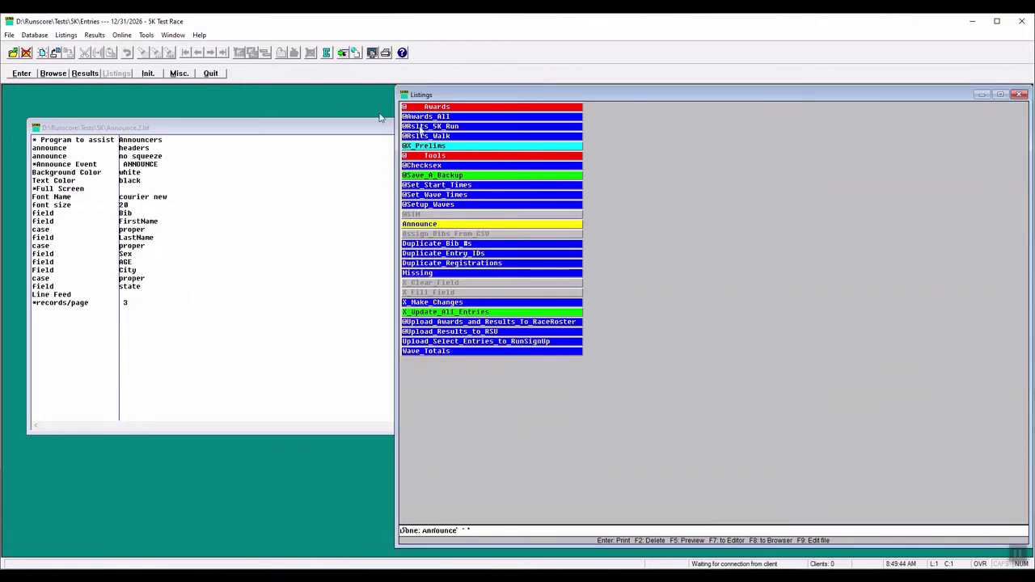
Uncomment the Announce Event ANNOUNCE line in the Announce listing and check which events are available for results
left_click(34, 164)
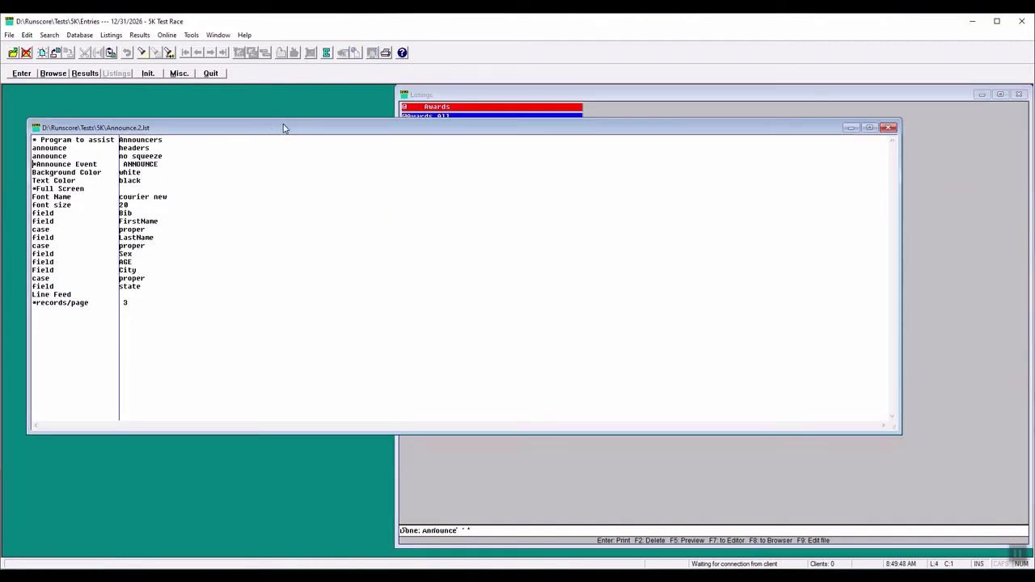
key("Delete")
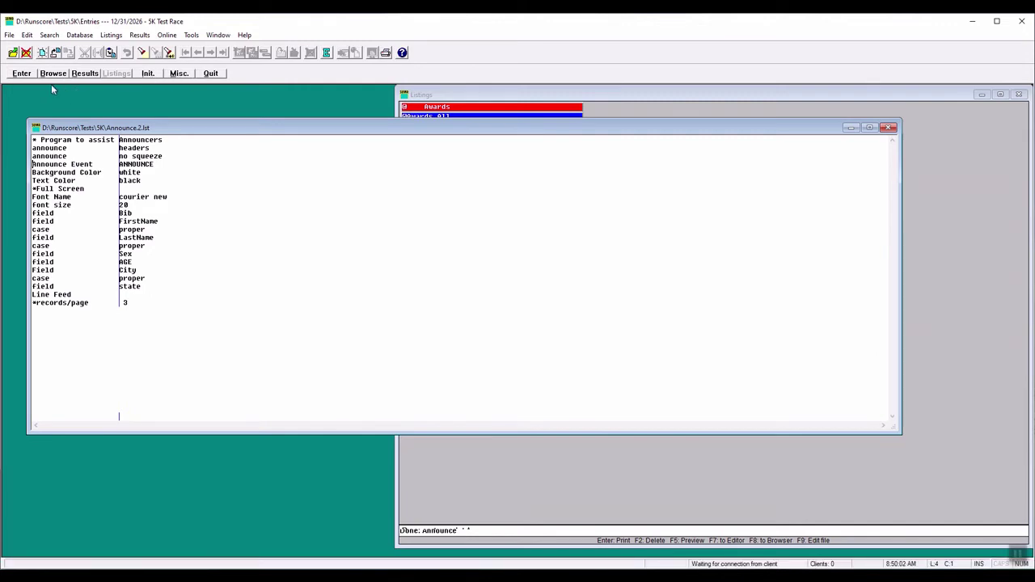
left_click(82, 77)
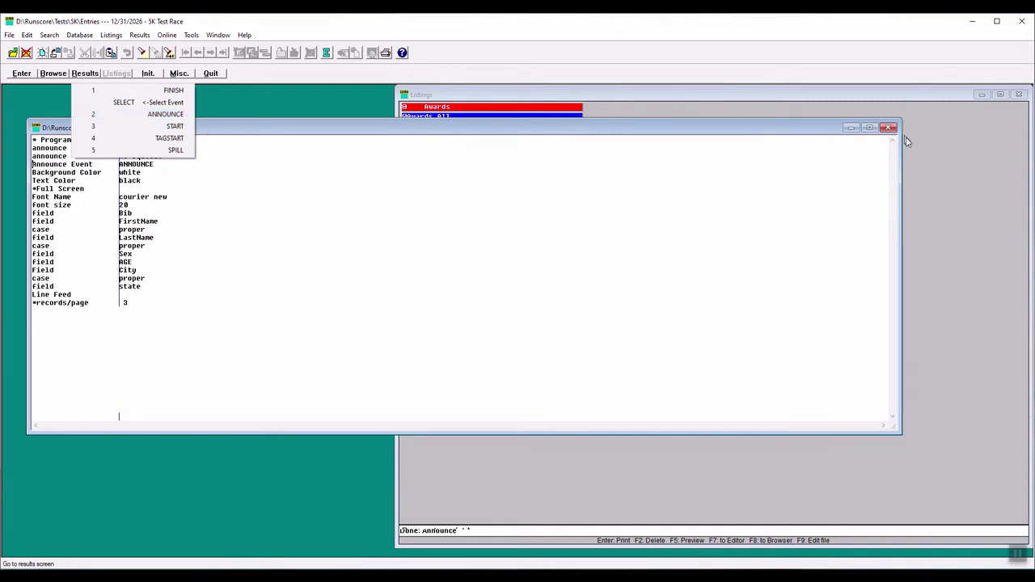
left_click(560, 100)
Run the Announce listing, simulate a 5 km race for the ANNOUNCE event, and close the announcer window
left_click(437, 225)
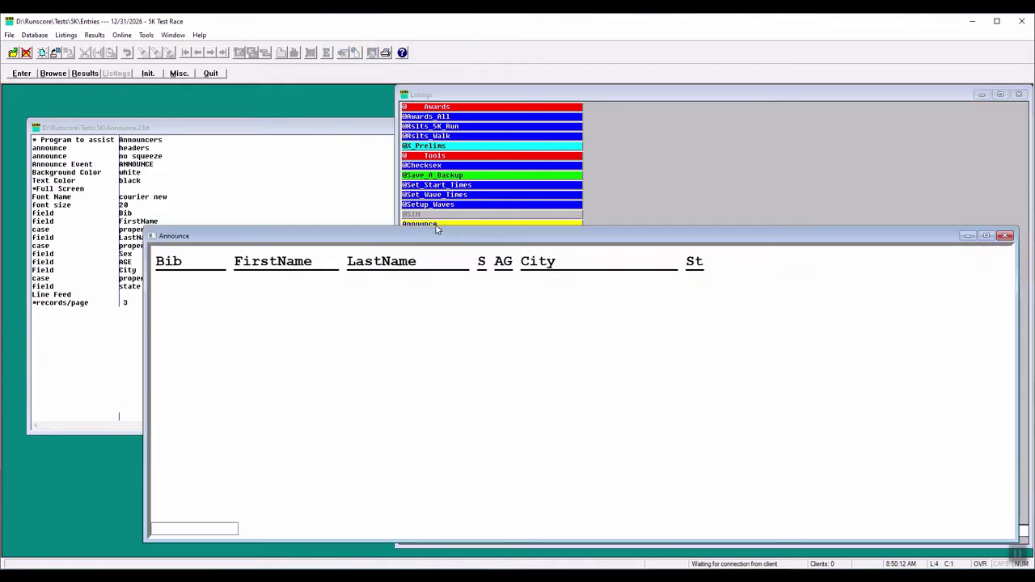
left_click(176, 74)
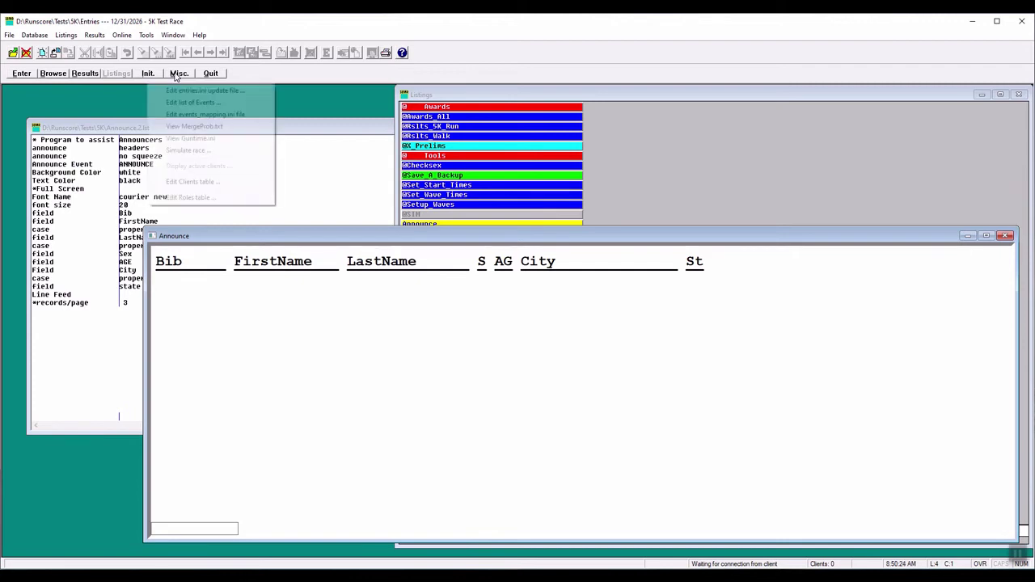
left_click(190, 150)
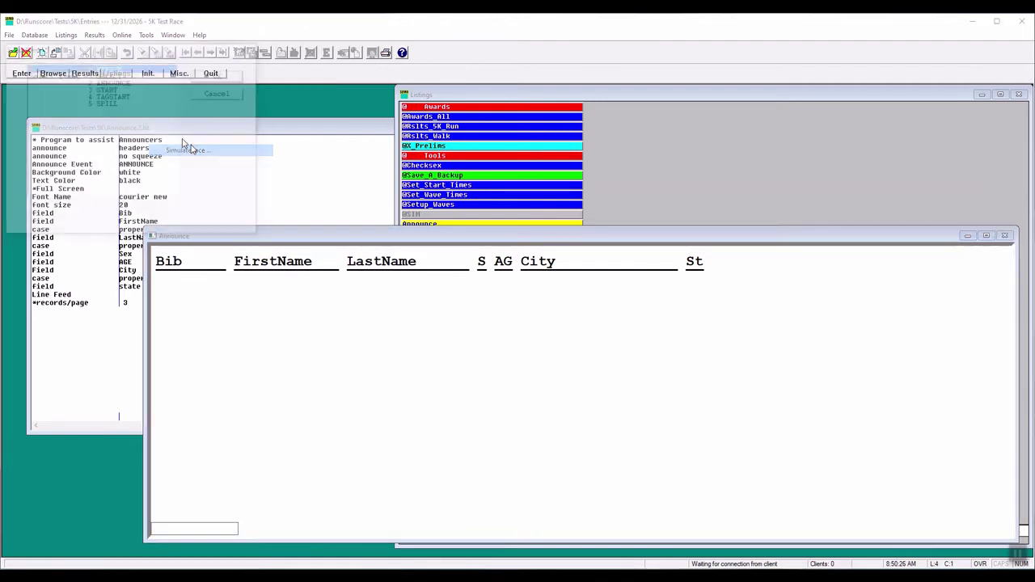
left_click(105, 82)
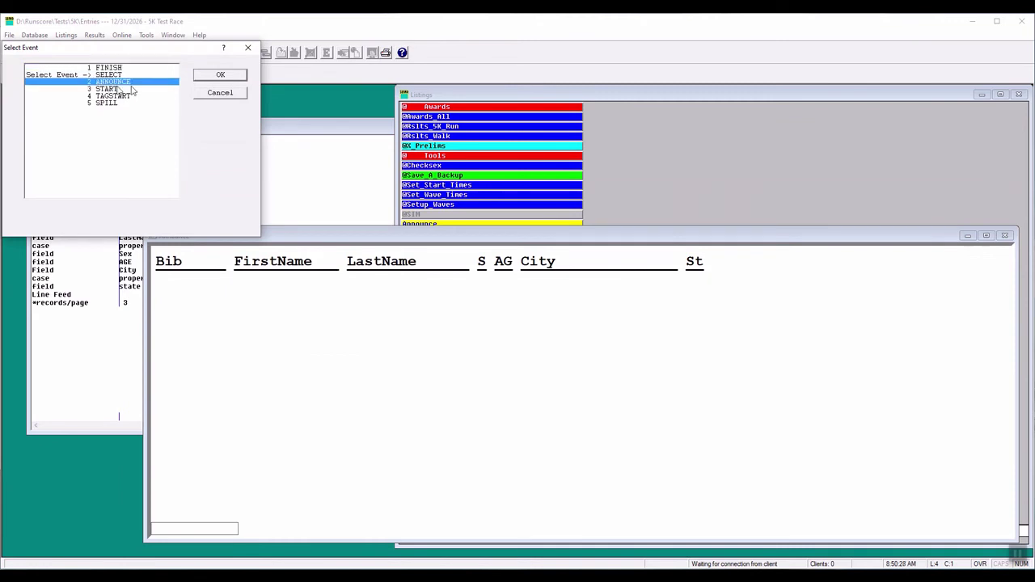
left_click(216, 77)
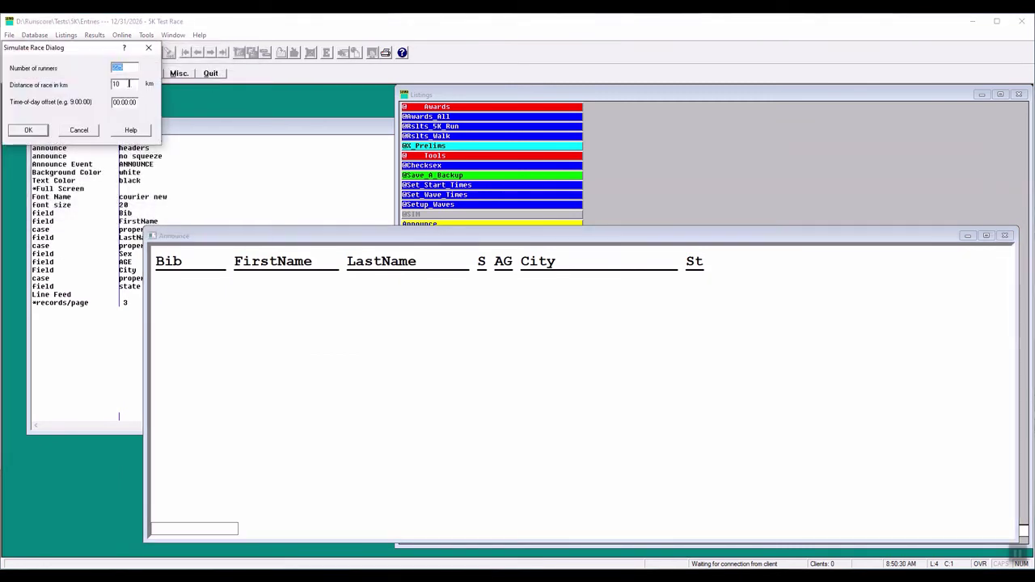
left_click_drag(130, 84, 93, 84)
type("5")
left_click(34, 132)
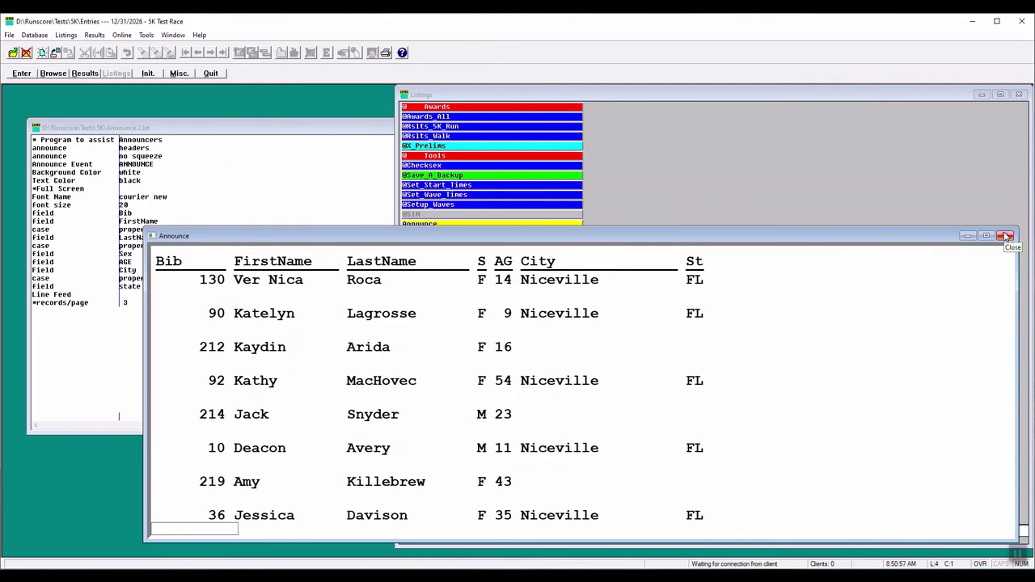
left_click(1007, 236)
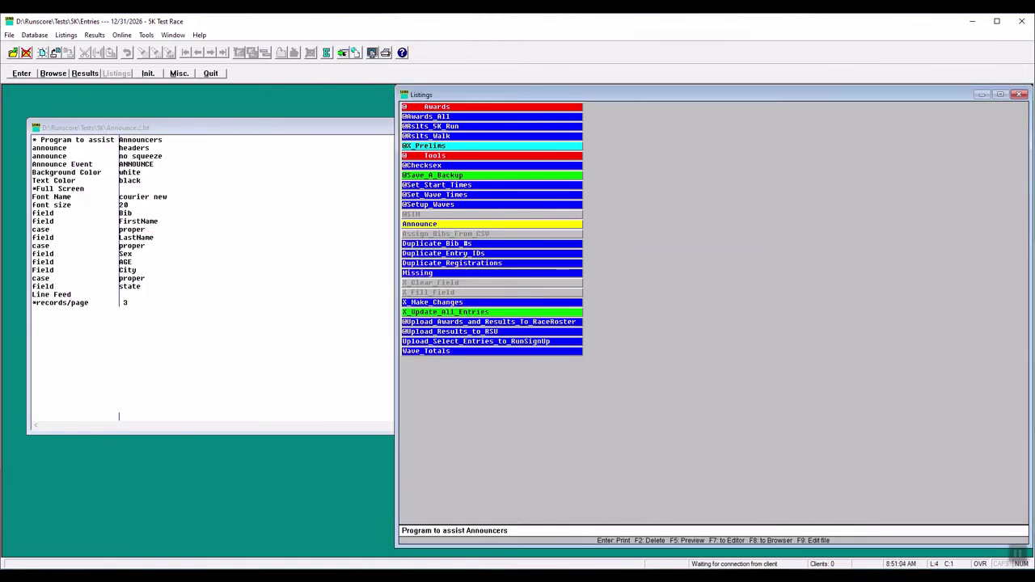
Comment out the Announce Event line again and add an event line with the value Finish below the state field
left_click(34, 165)
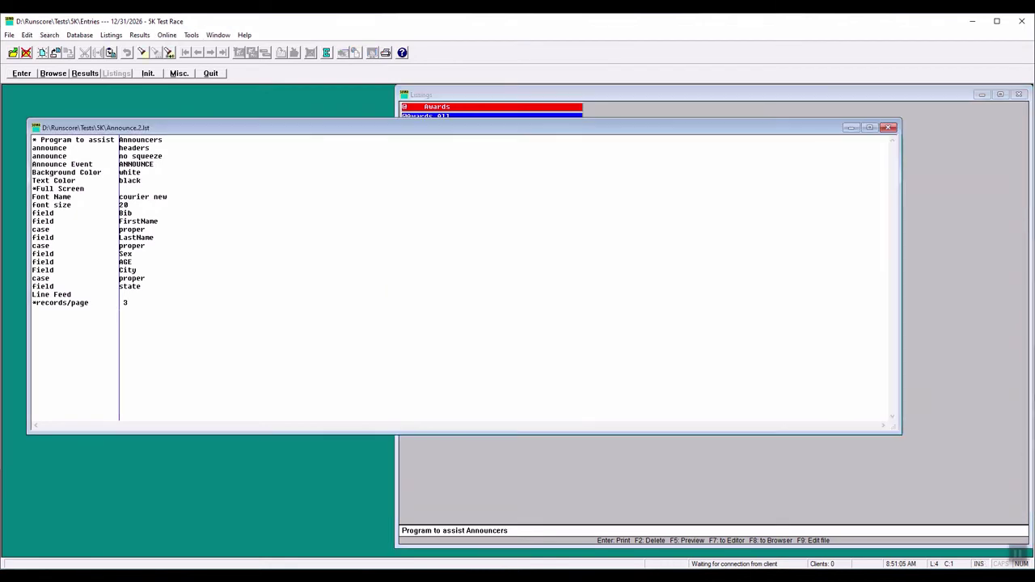
type("*")
left_click(166, 285)
key("Return")
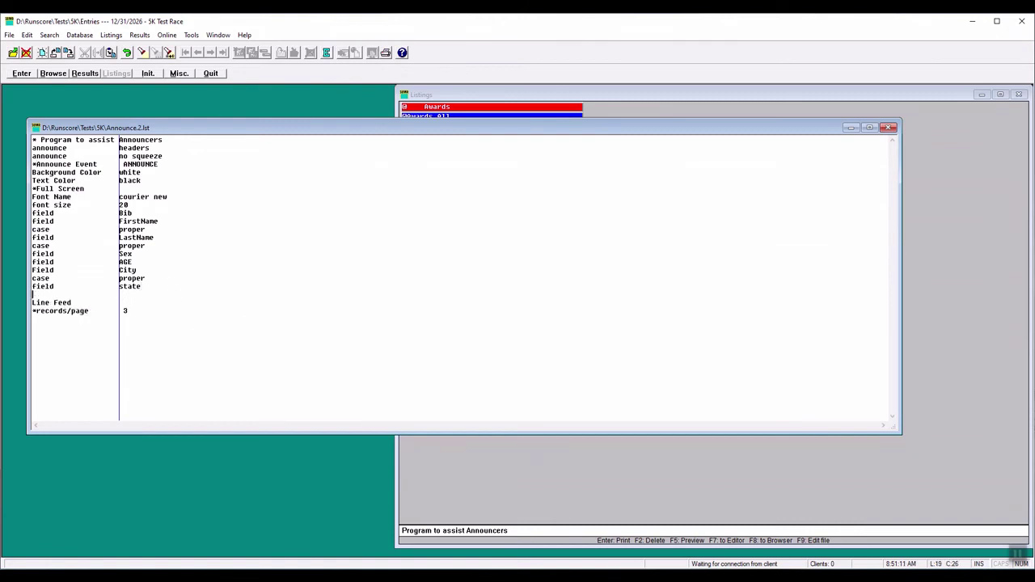
type("Fiel")
key("BackSpace")
key("BackSpace")
type("n")
key("BackSpace")
key("BackSpace")
key("BackSpace")
type("event")
key("Tab")
type("Finish")
Add a minus line with the value %gun% below the Finish event line and save the listing
key("Return")
type("minus")
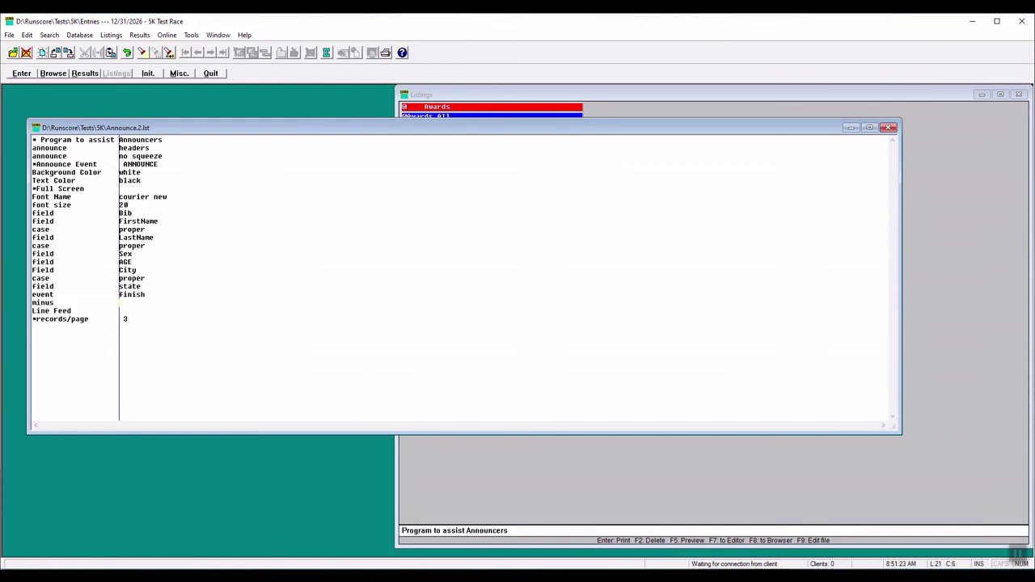
key("Tab")
type("%gun%")
left_click(70, 54)
Run the Announce listing with the finish time column and look up bibs 11, 22, 33, 55 and 66
left_click(455, 96)
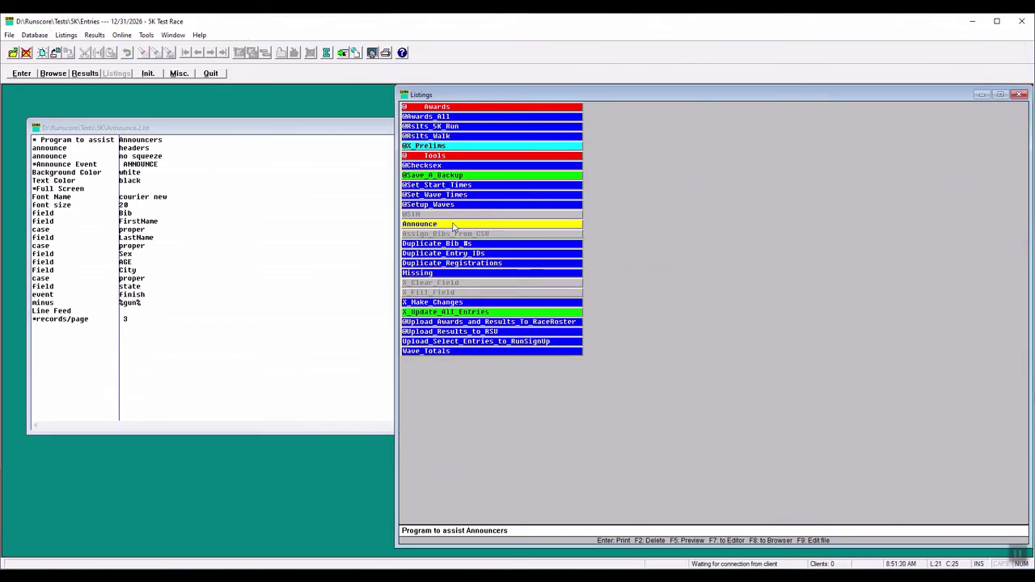
double_click(434, 226)
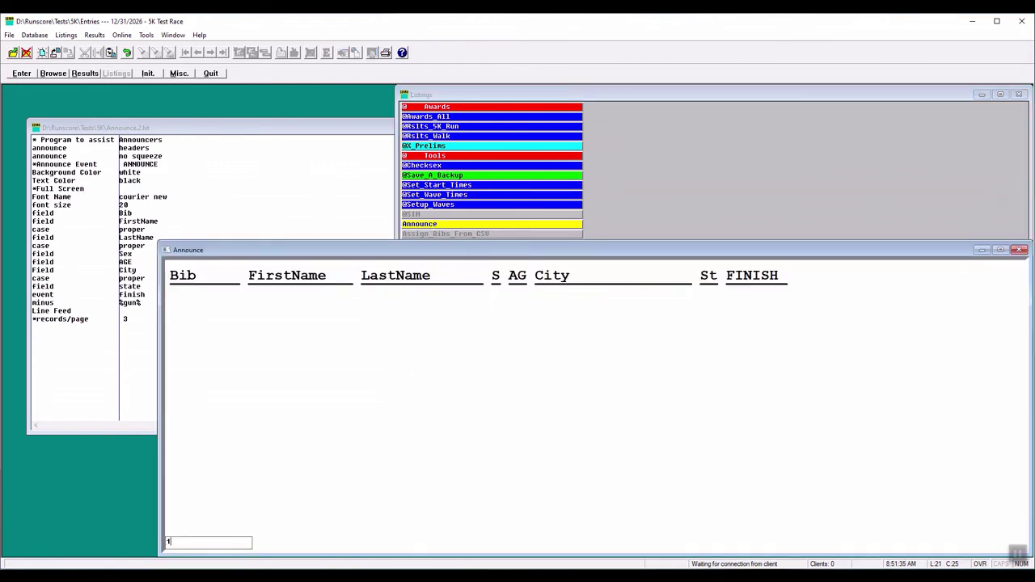
type("11")
key("Return")
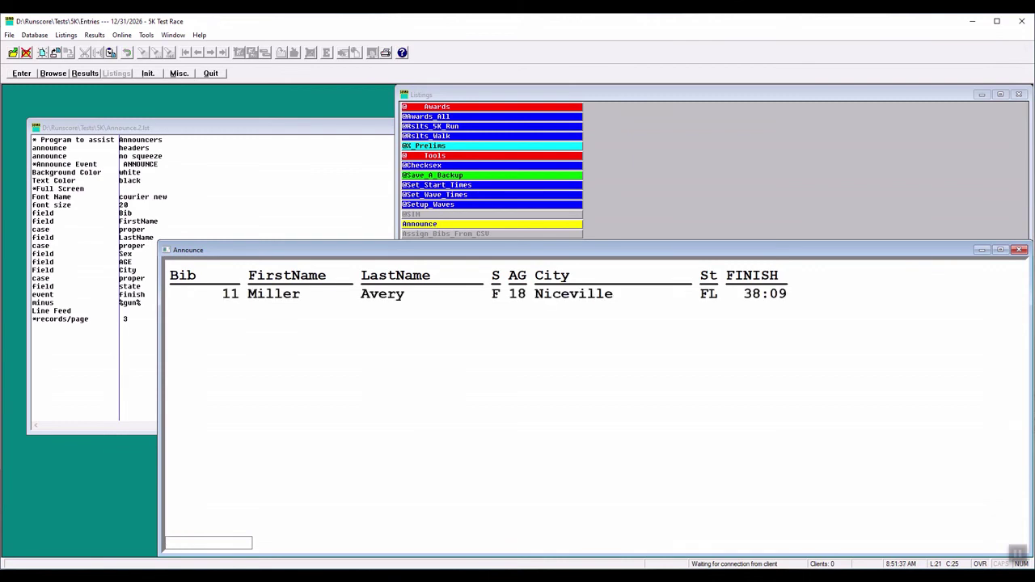
type("22")
key("Return")
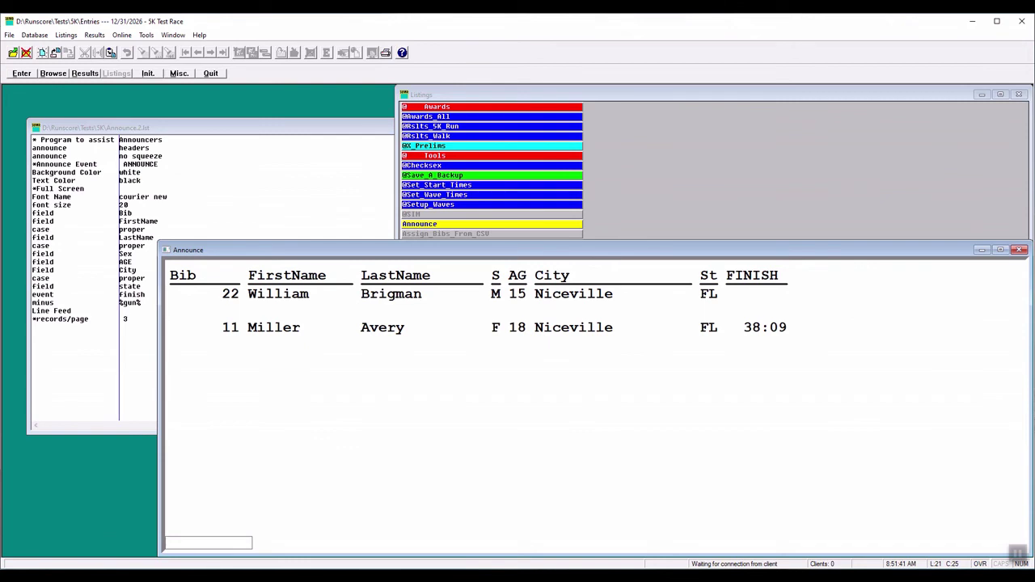
type("33")
key("Return")
type("55")
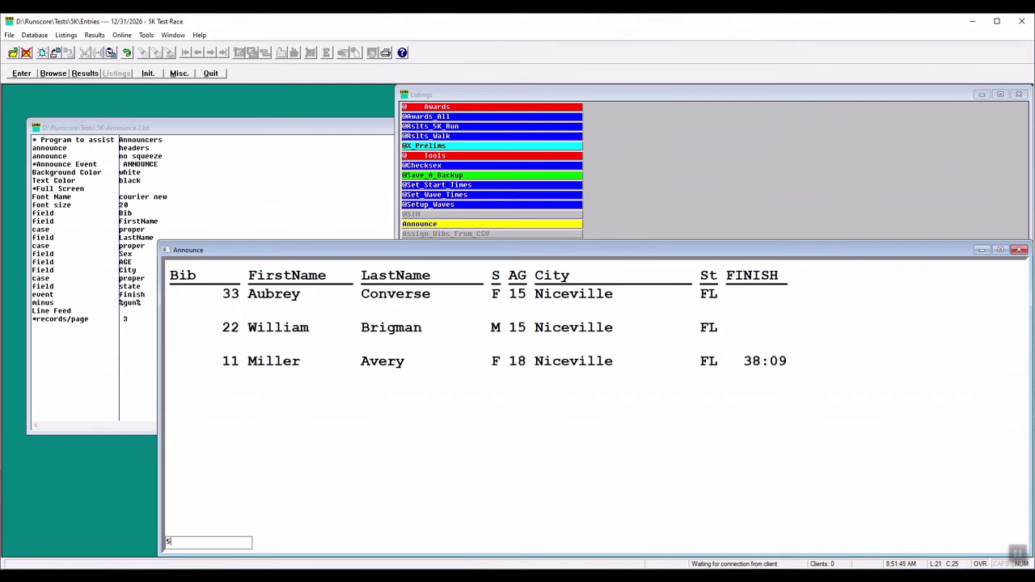
key("Return")
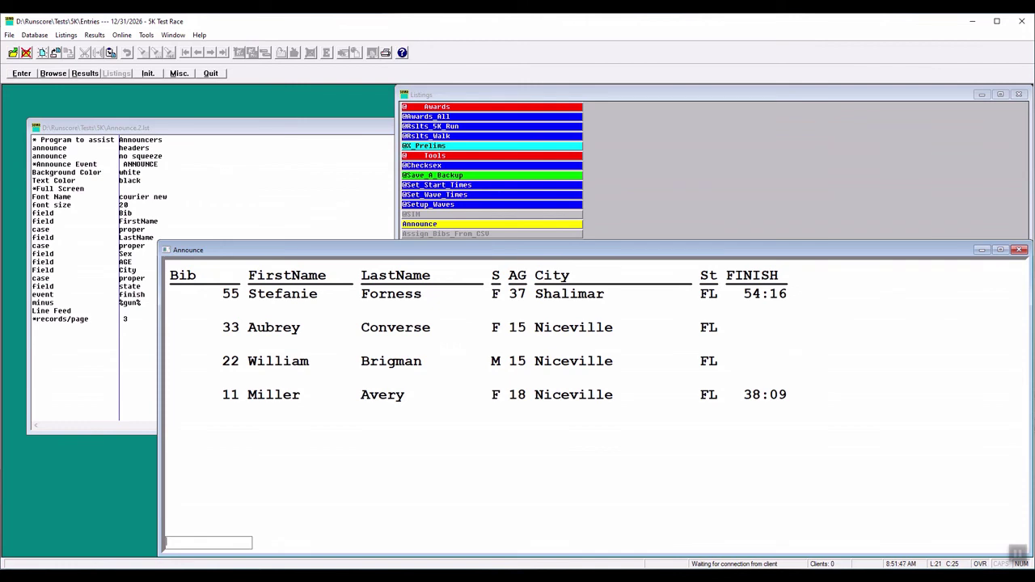
type("66")
key("Return")
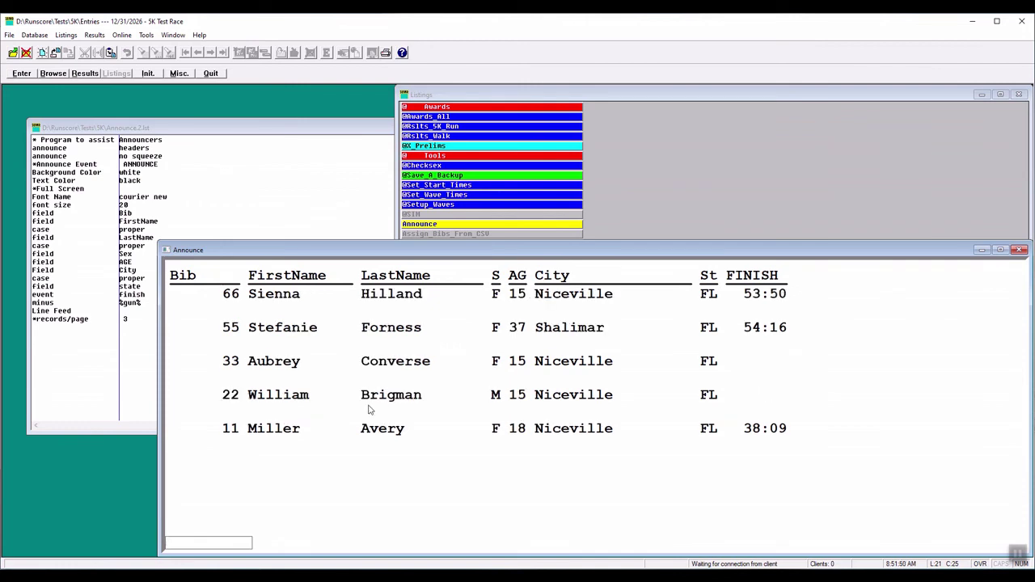